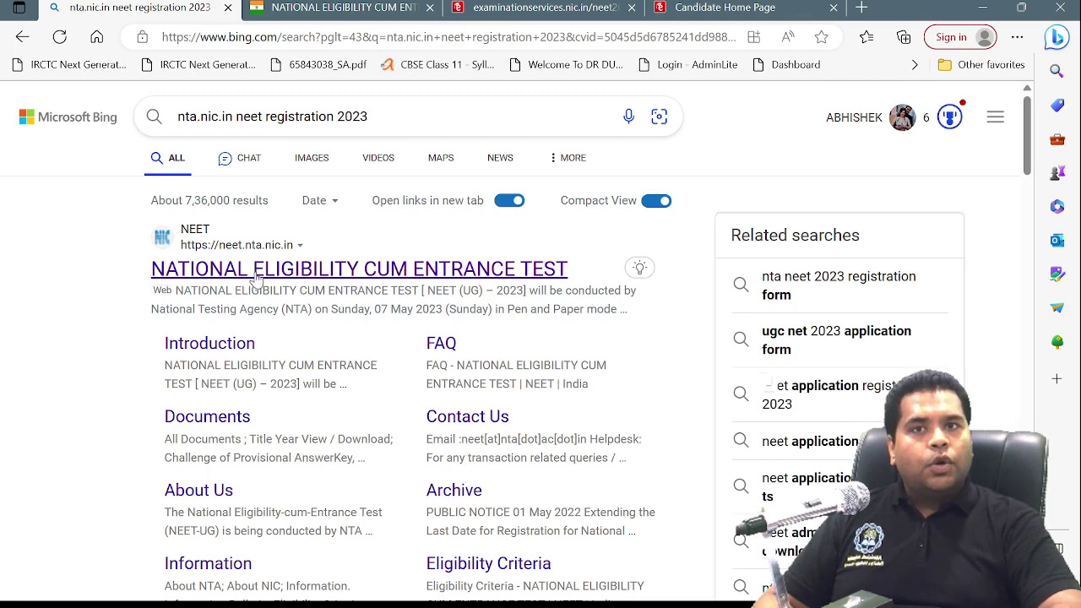
- Open the NEET (UG) website from the search results and find its Candidate Activity section
left_click(254, 274)
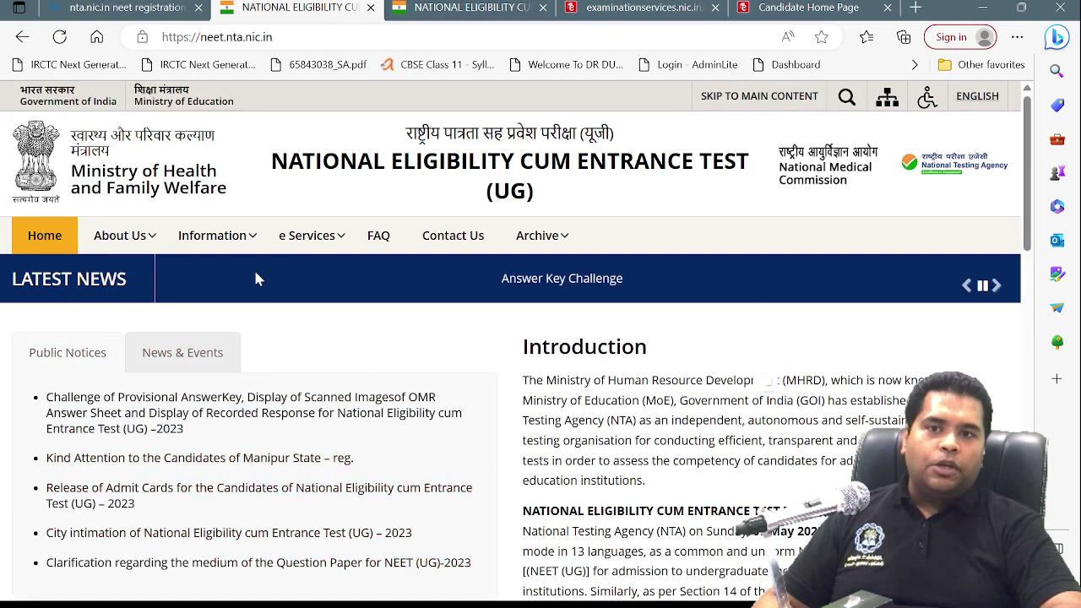
left_click(470, 6)
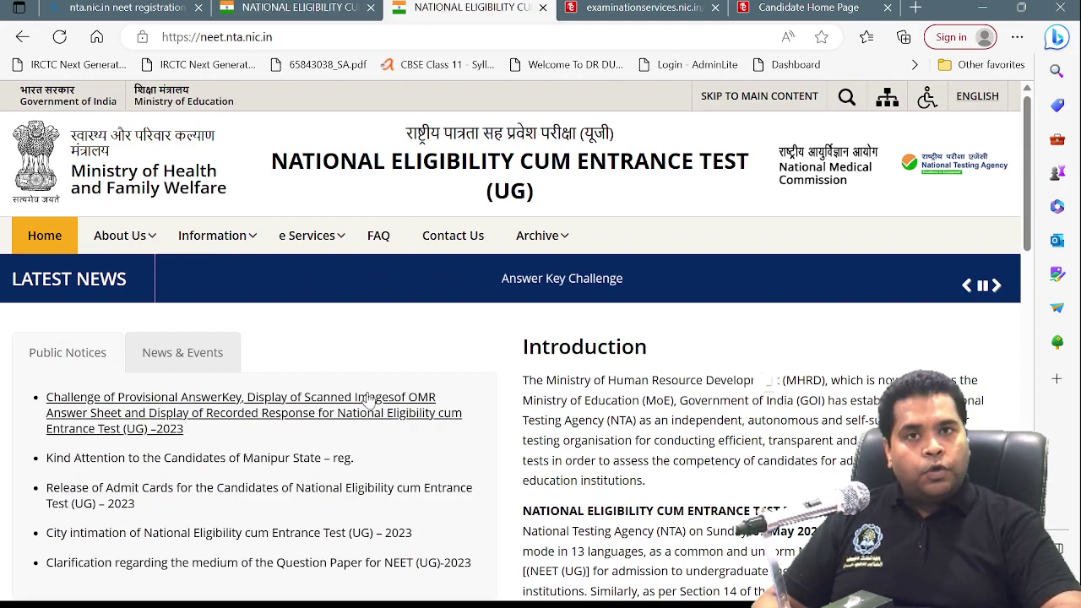
scroll(368, 401, "down", 10)
scroll(369, 400, "up", 5)
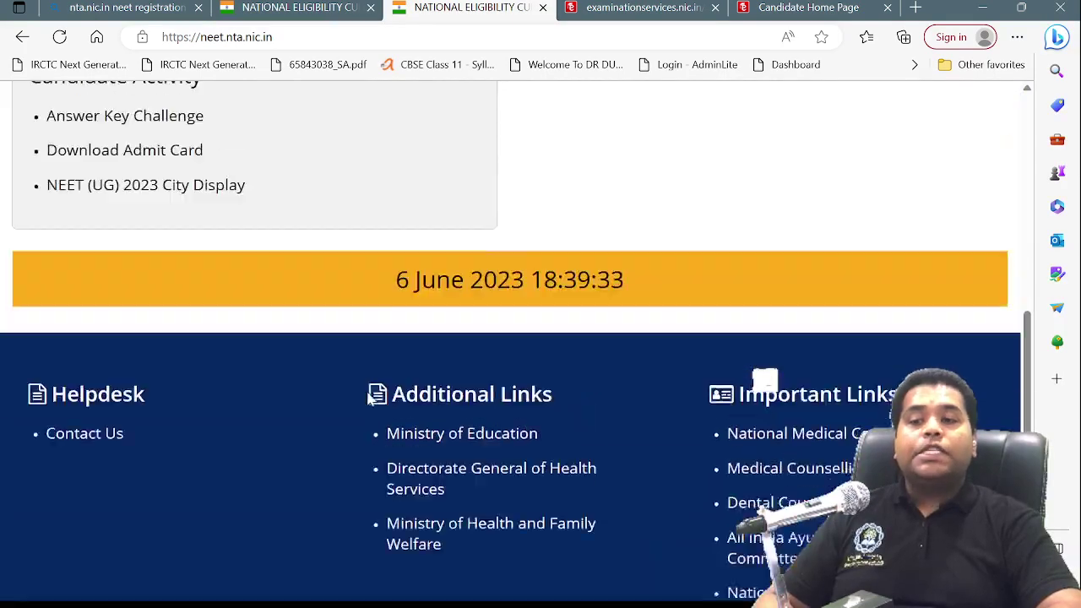
scroll(368, 401, "down", 1)
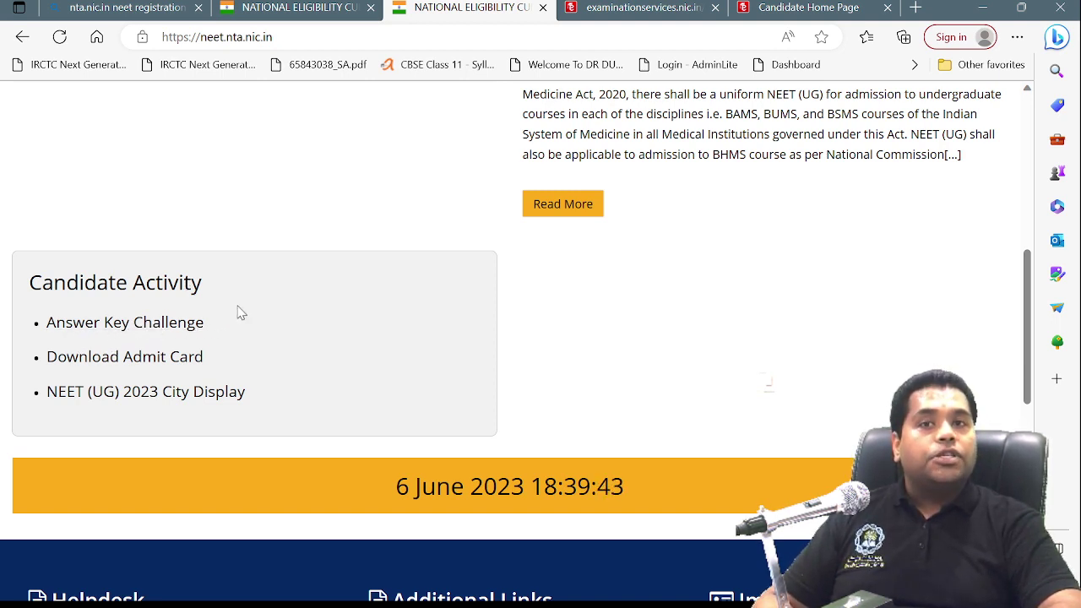
- Follow the Answer Key Challenge link, cancel the external redirect and view the already open application number login page
left_click(167, 325)
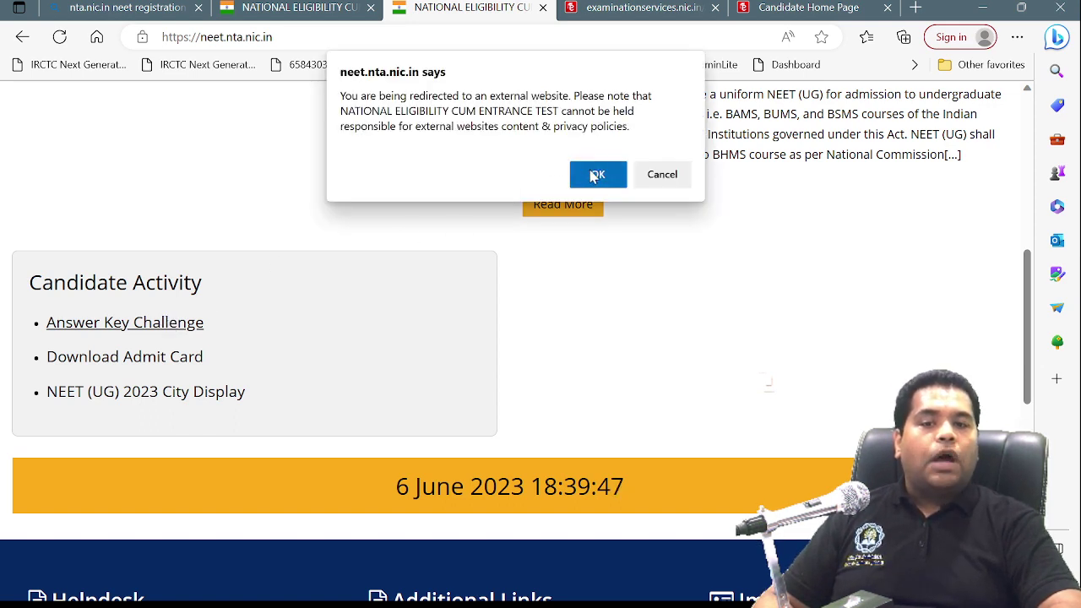
left_click(663, 174)
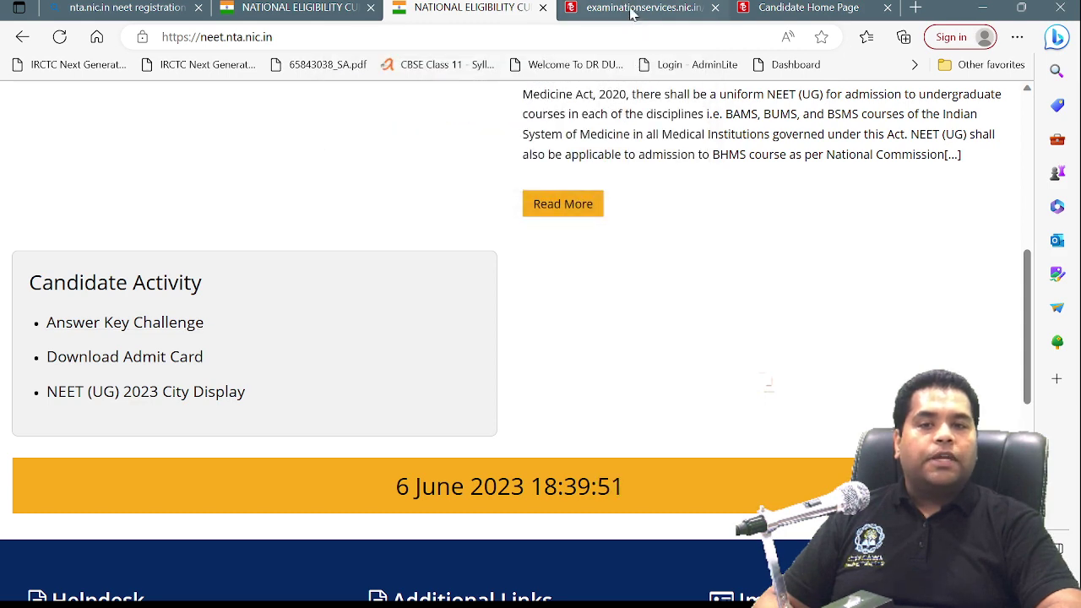
left_click(632, 9)
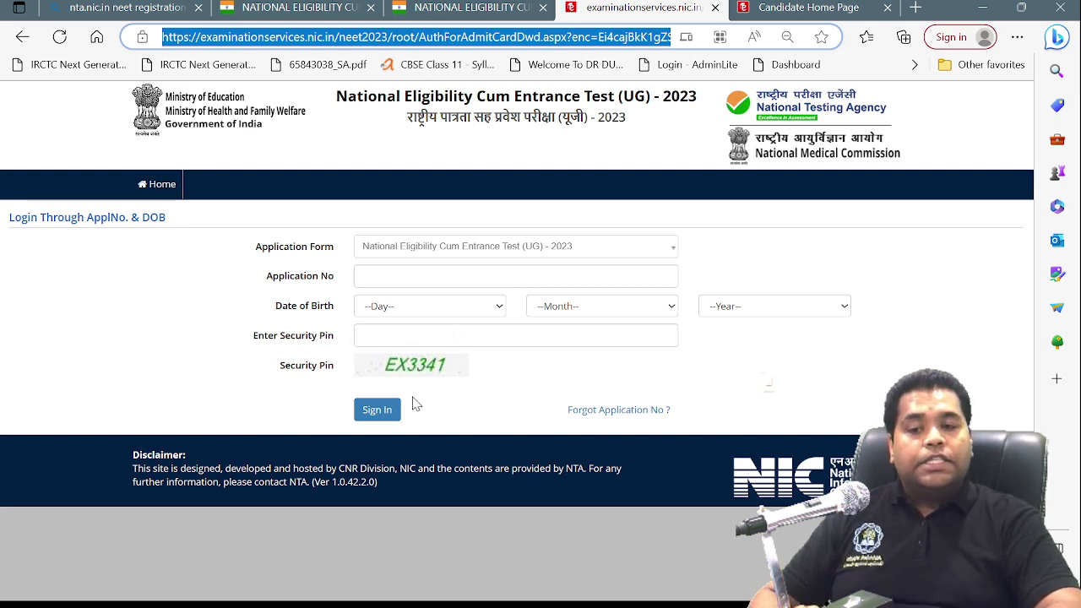
- Open the View/Challenge Answer Key page from the logged-in candidate home page and review the Correct Option(s) column
left_click(782, 7)
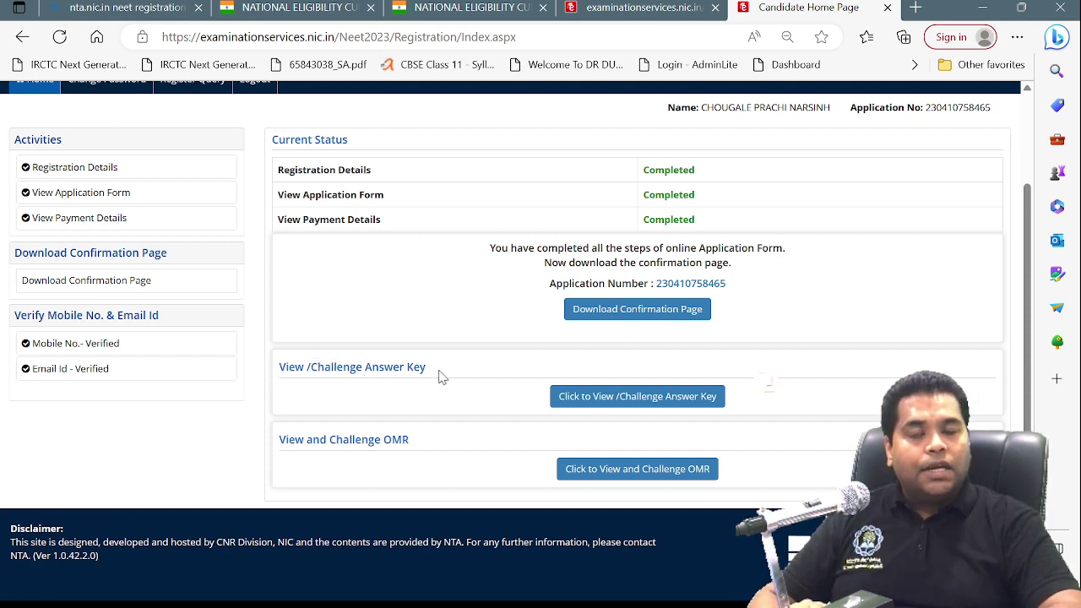
left_click(686, 406)
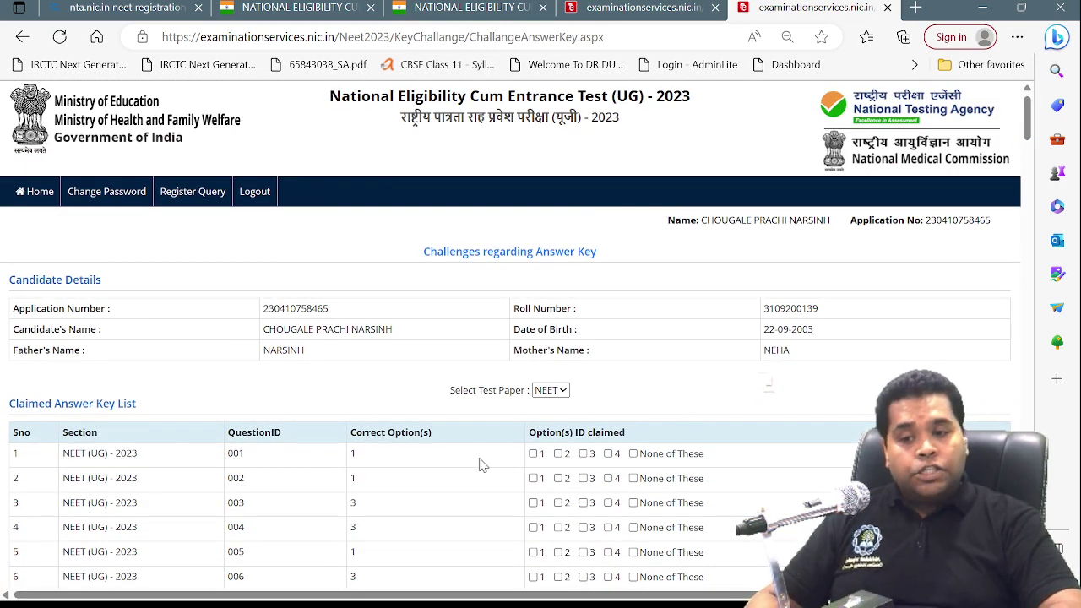
scroll(414, 472, "down", 3)
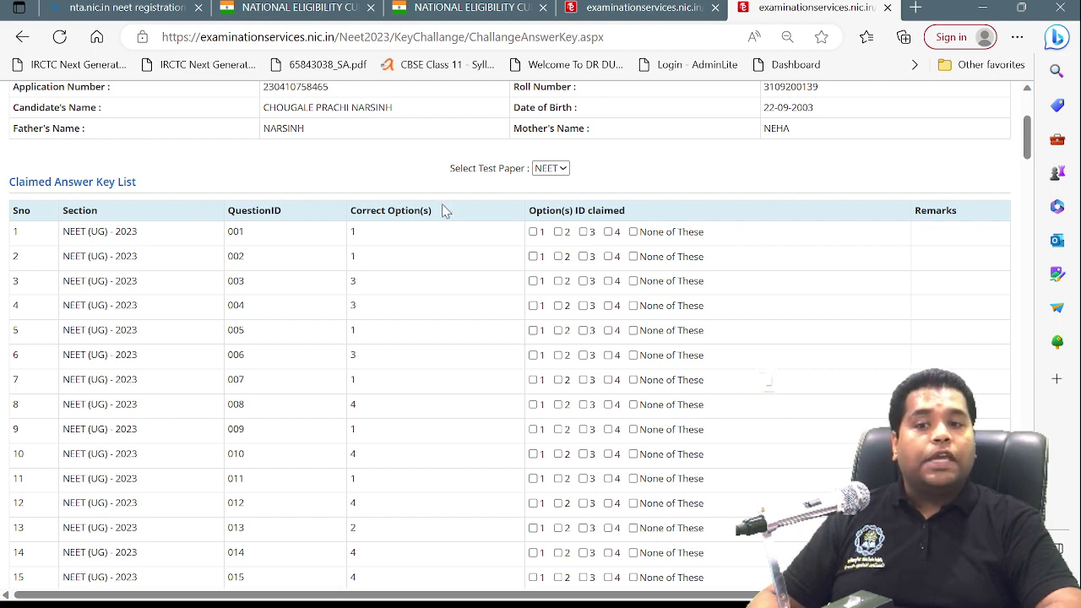
left_click_drag(441, 208, 338, 212)
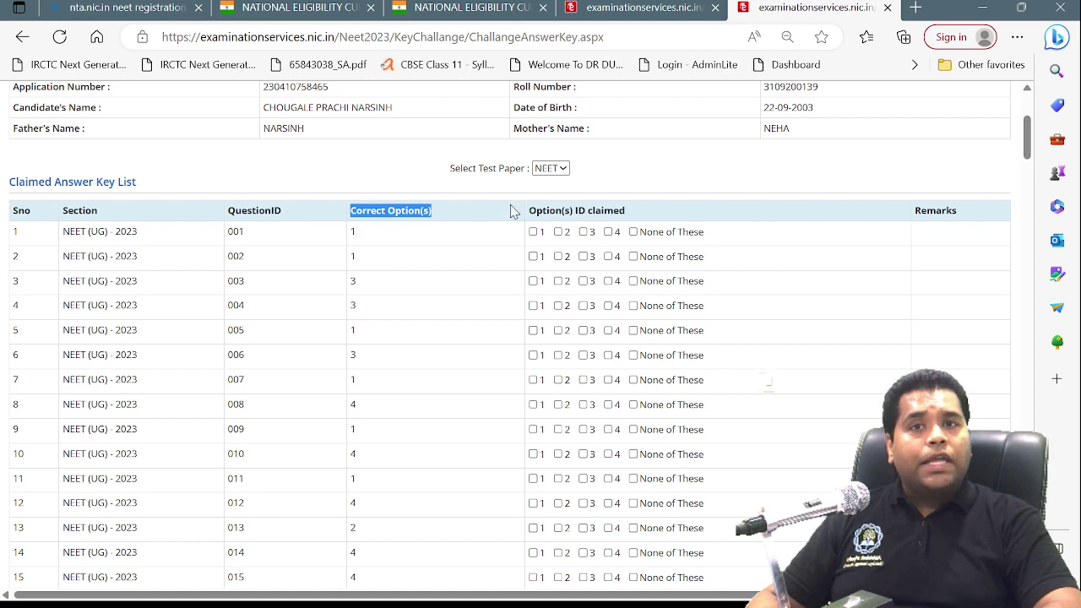
left_click(616, 217)
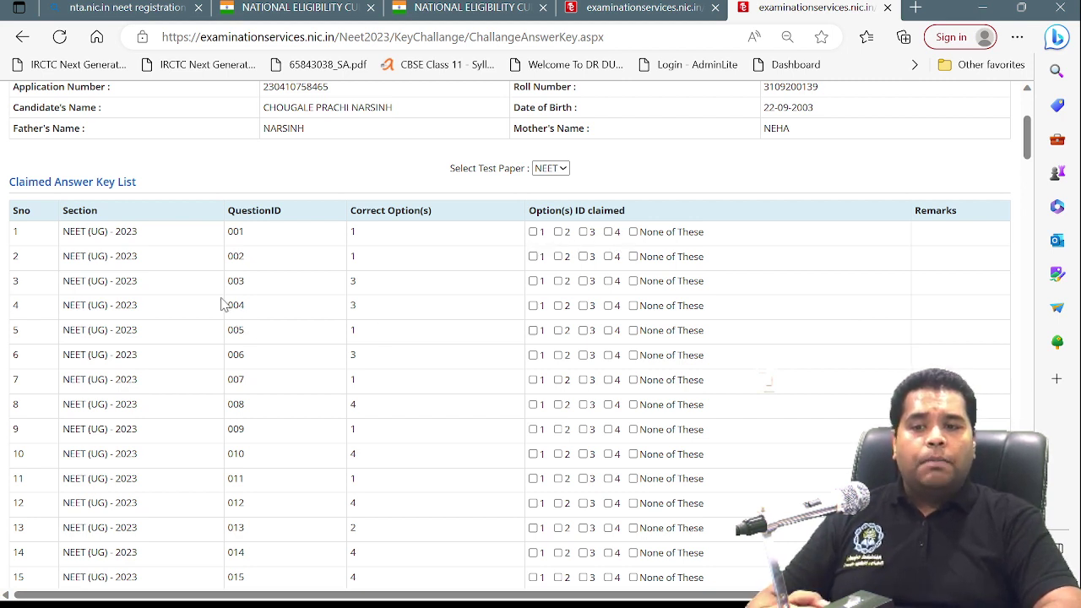
- Claim option 1 for question 003 in the answer key list, then save and confirm the claim
left_click_drag(250, 288, 225, 285)
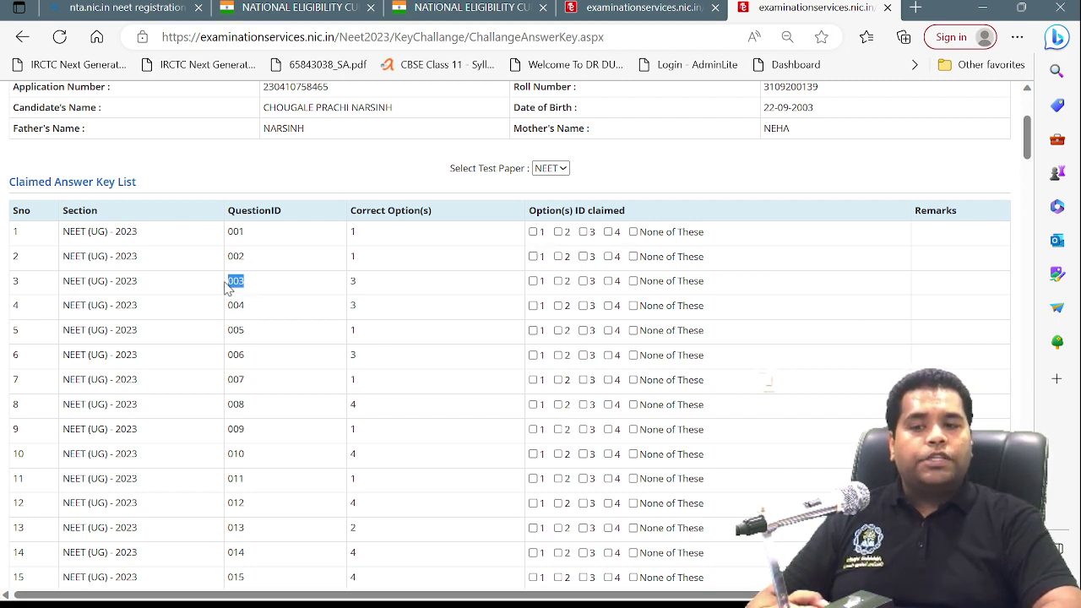
left_click(363, 284)
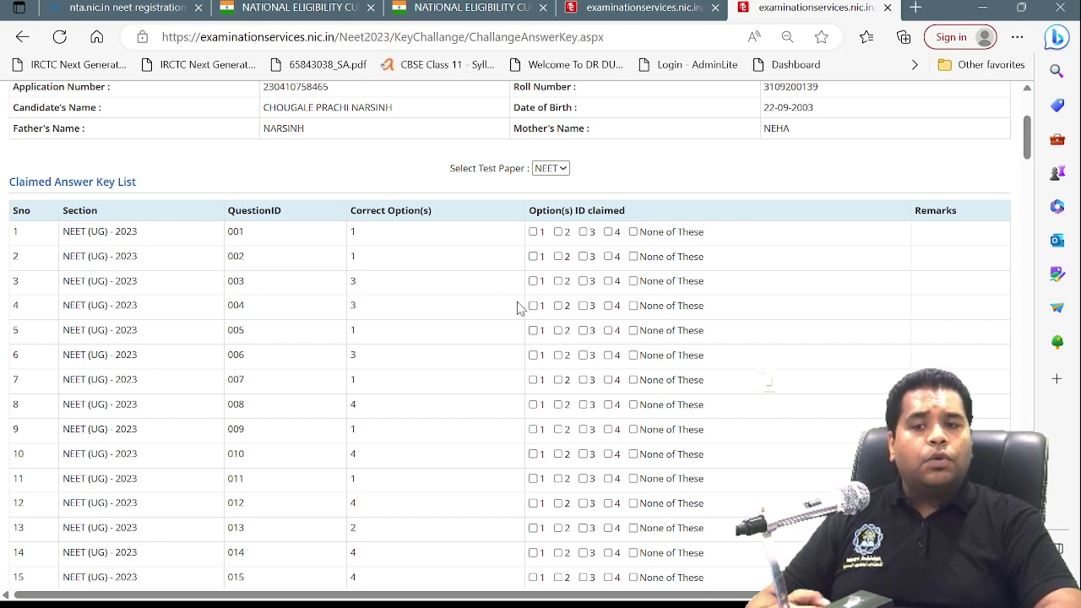
left_click(533, 281)
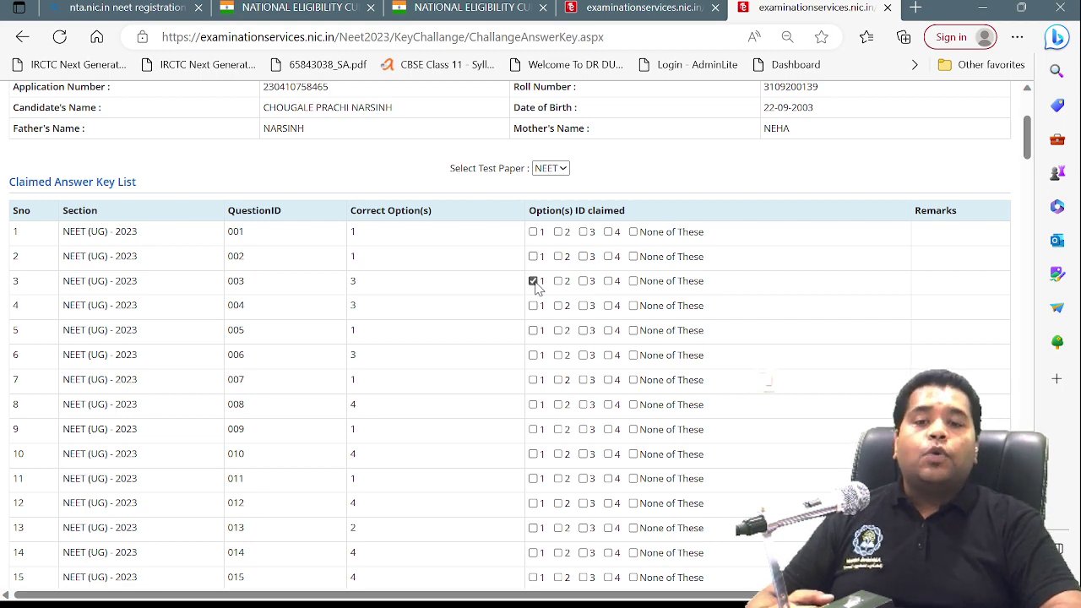
scroll(535, 287, "down", 20)
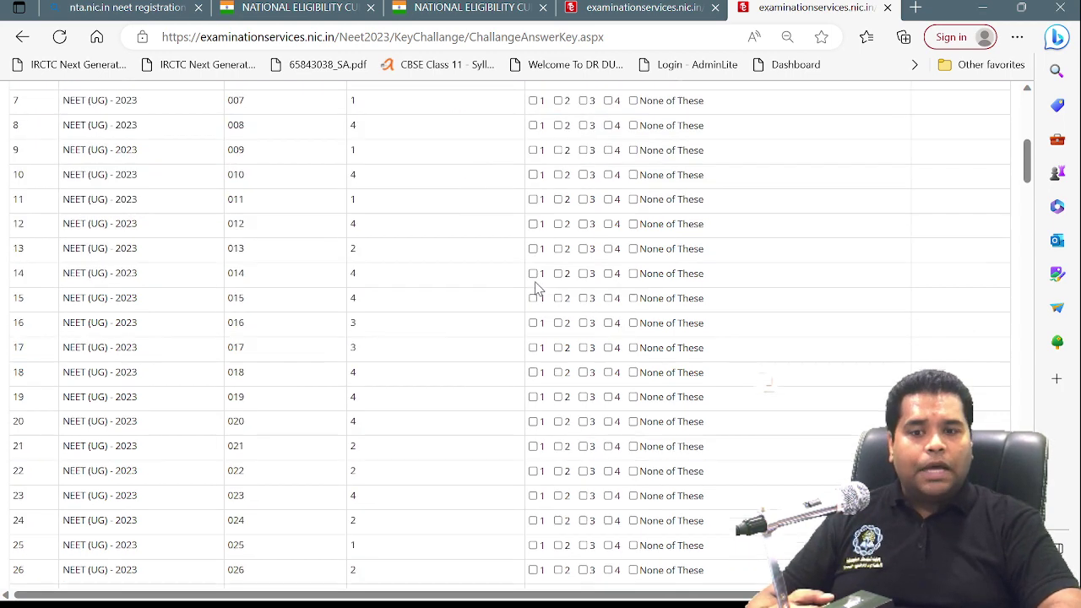
scroll(535, 288, "down", 20)
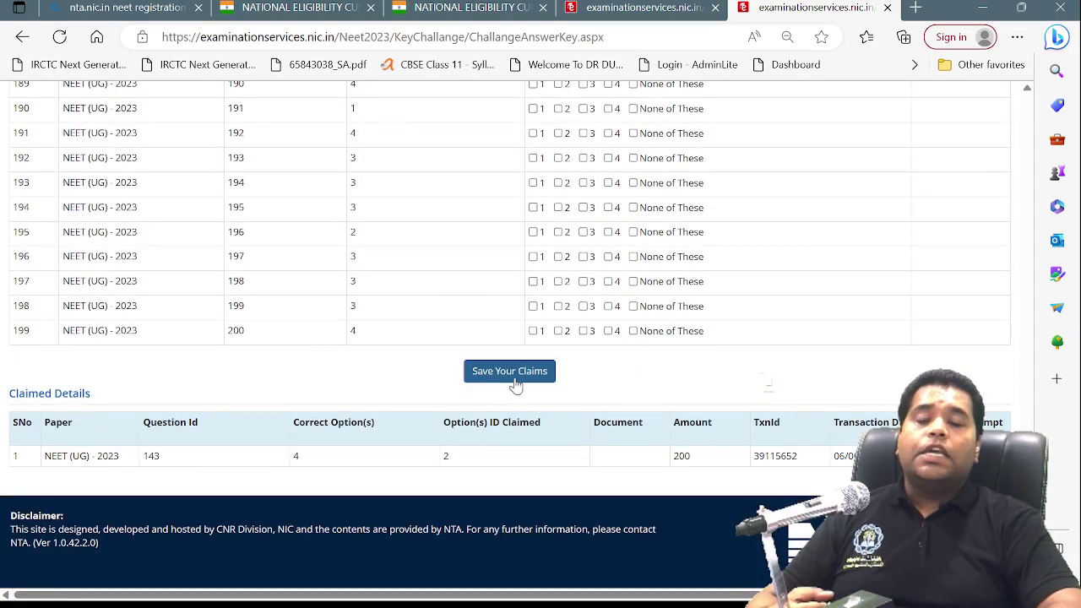
left_click(512, 377)
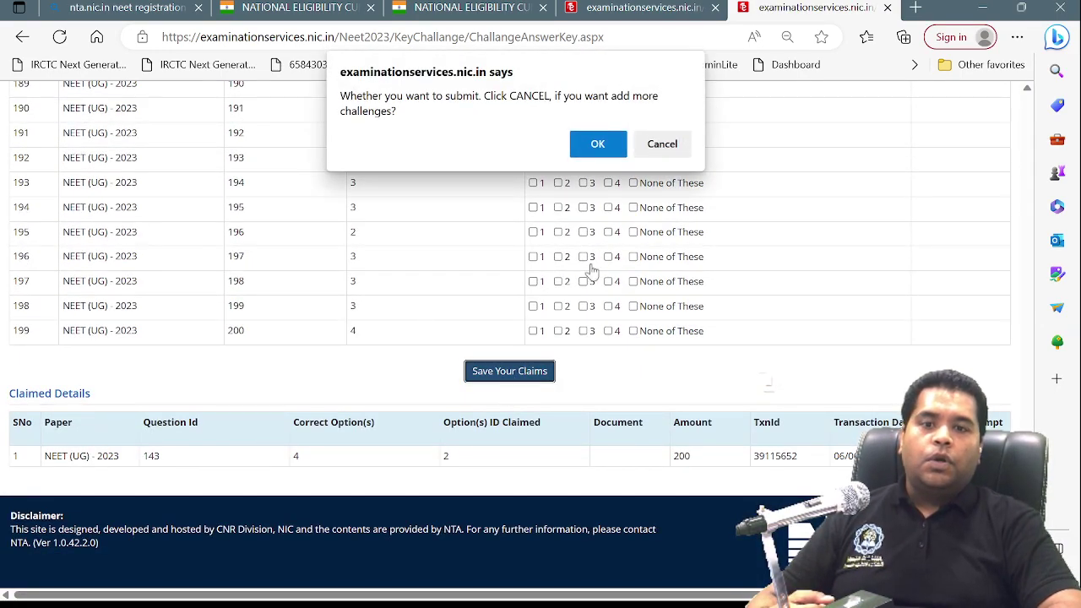
left_click(596, 145)
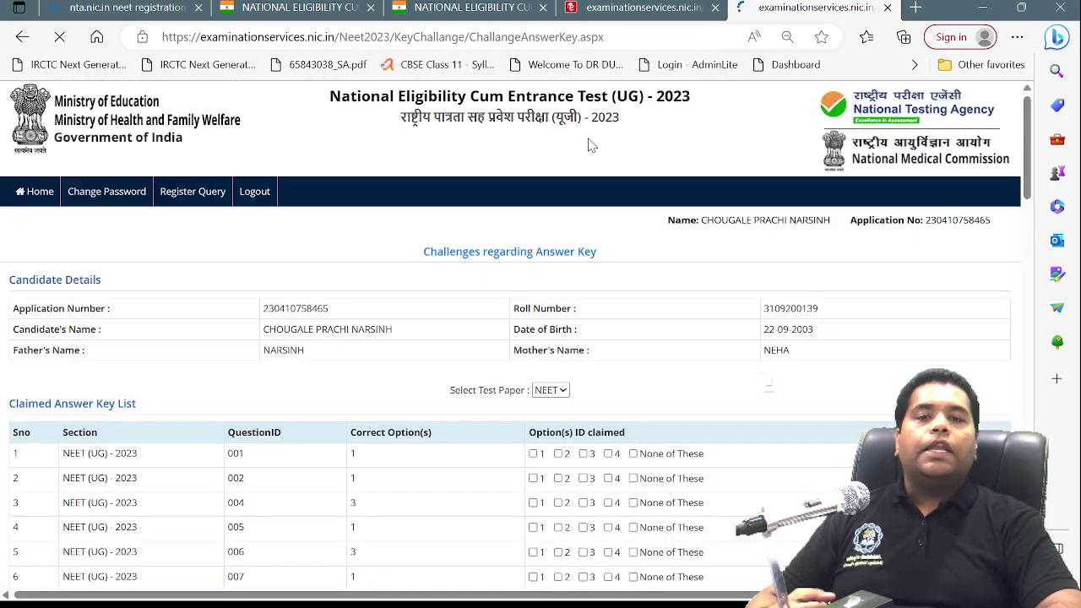
- Finally submit the claimed challenge for question 003 for fee payment without uploading a supporting document
scroll(465, 355, "down", 7)
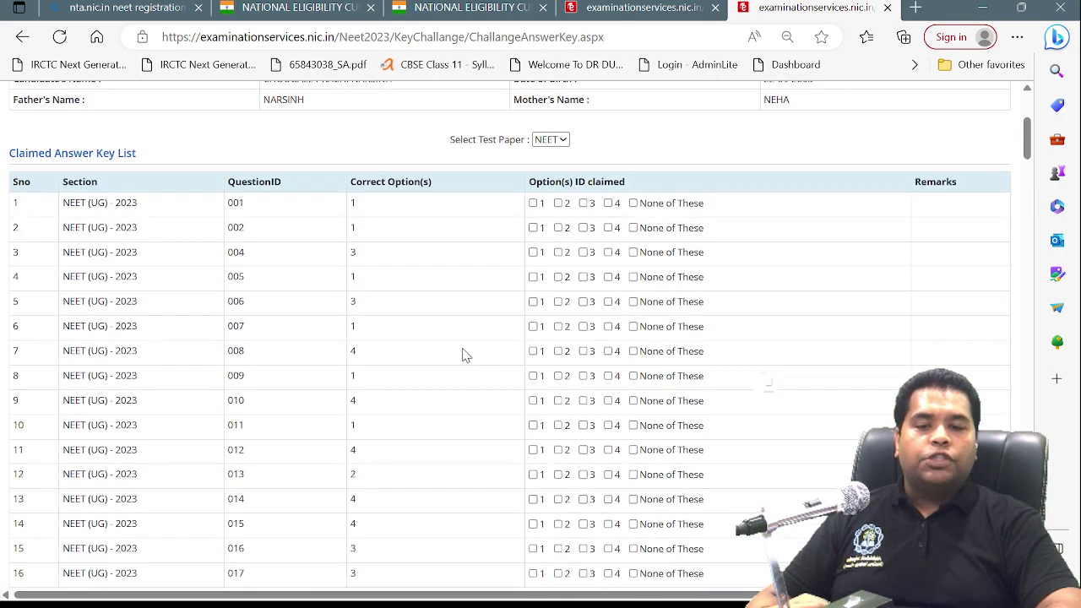
scroll(465, 355, "down", 20)
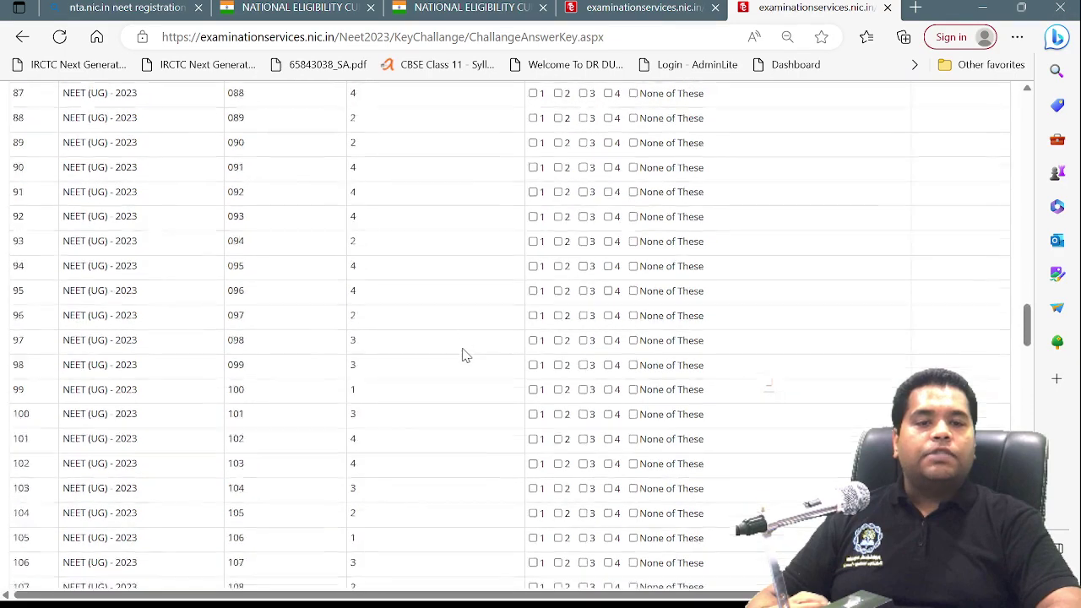
scroll(465, 355, "down", 8)
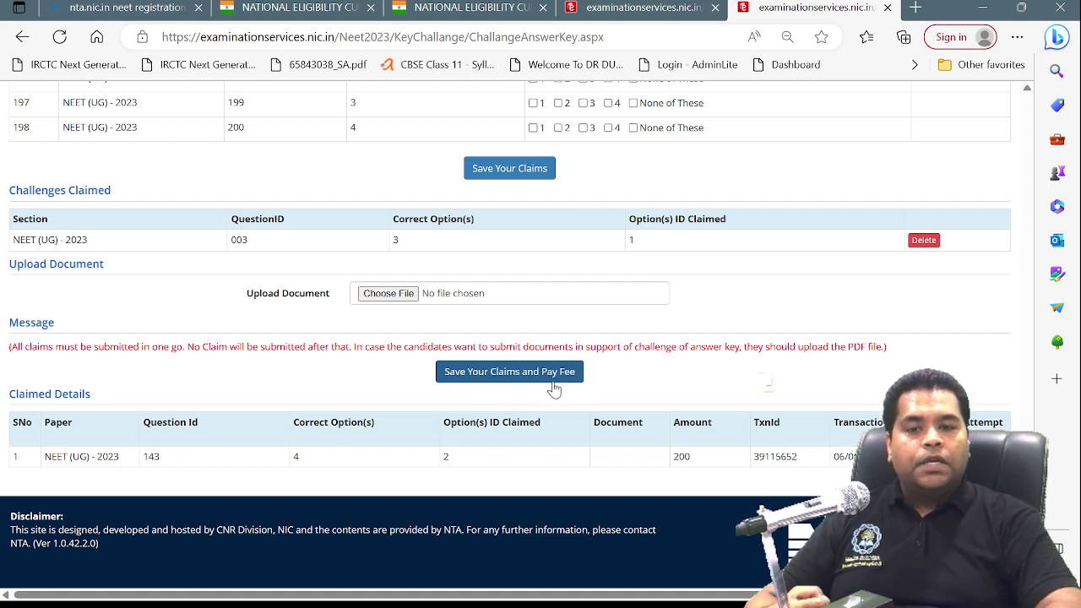
left_click(544, 385)
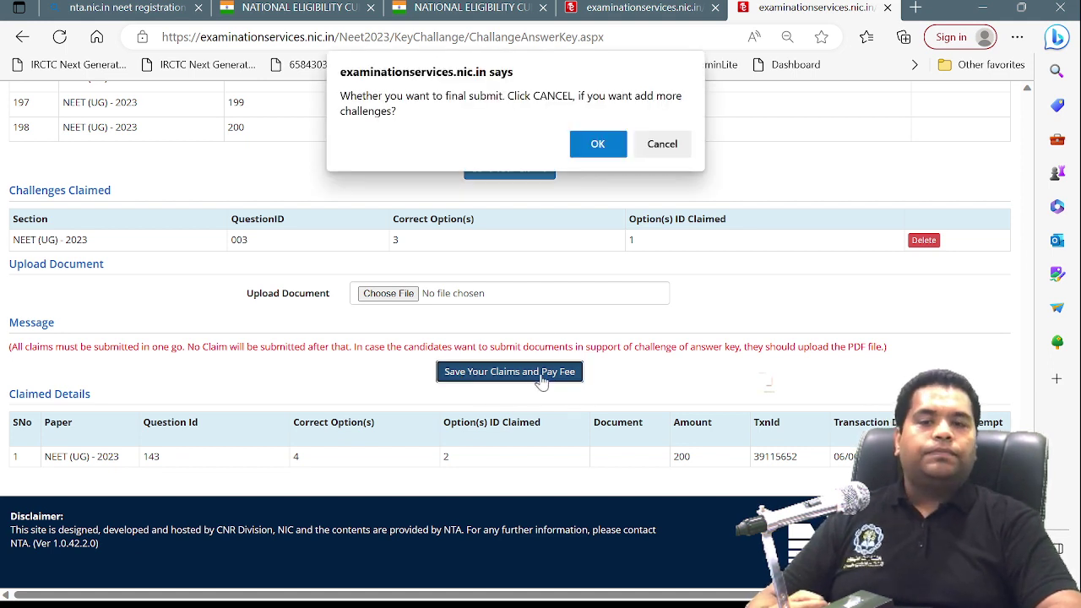
left_click(610, 147)
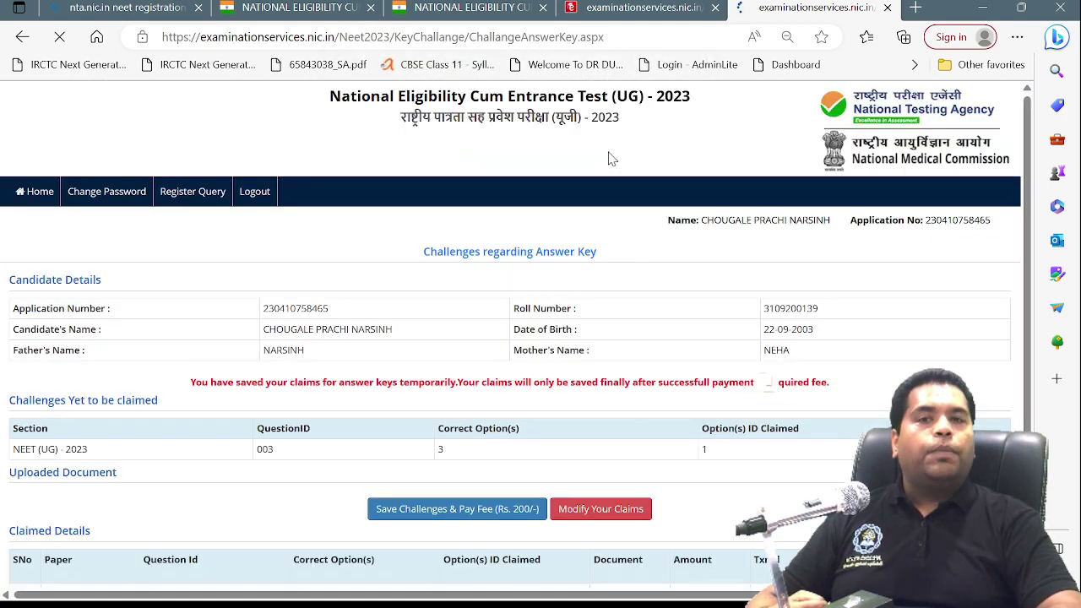
- Save the challenge with its Rs. 200 fee and proceed with Online Payment, confirming the fee payment
scroll(534, 370, "down", 2)
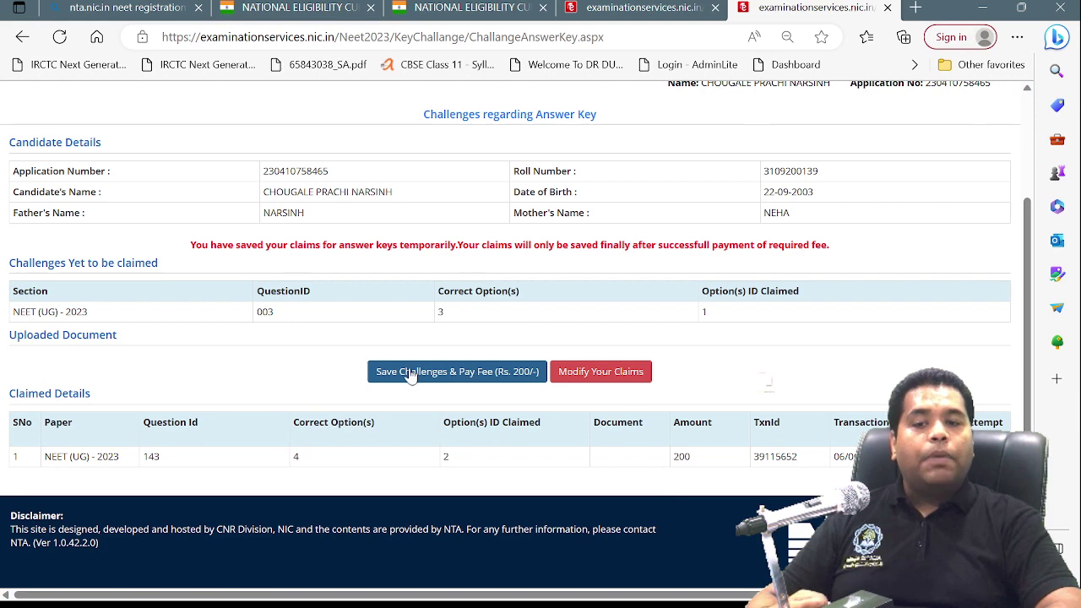
left_click(517, 380)
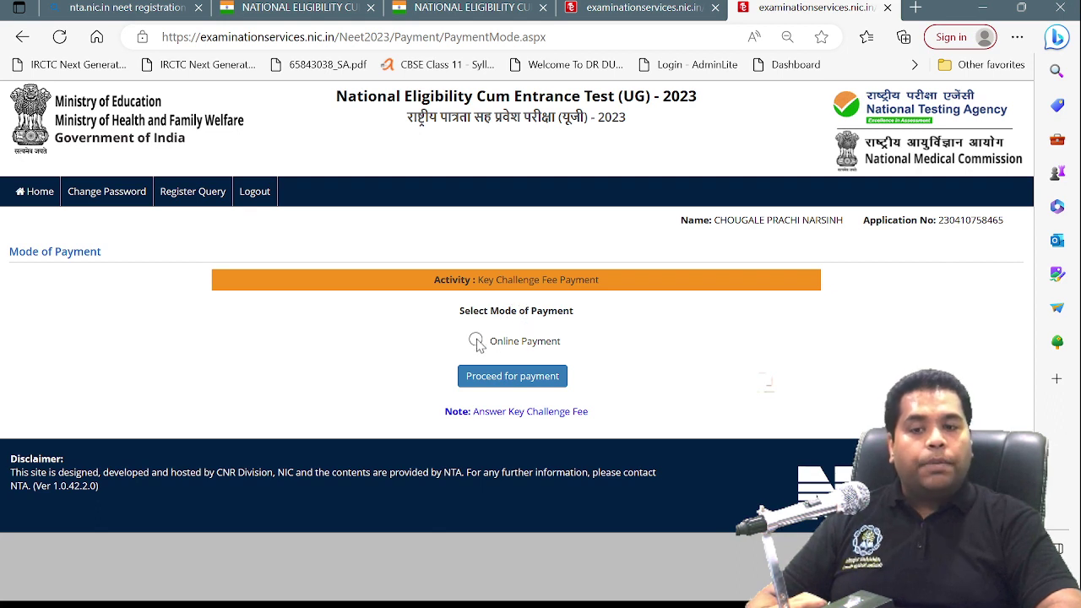
left_click(475, 342)
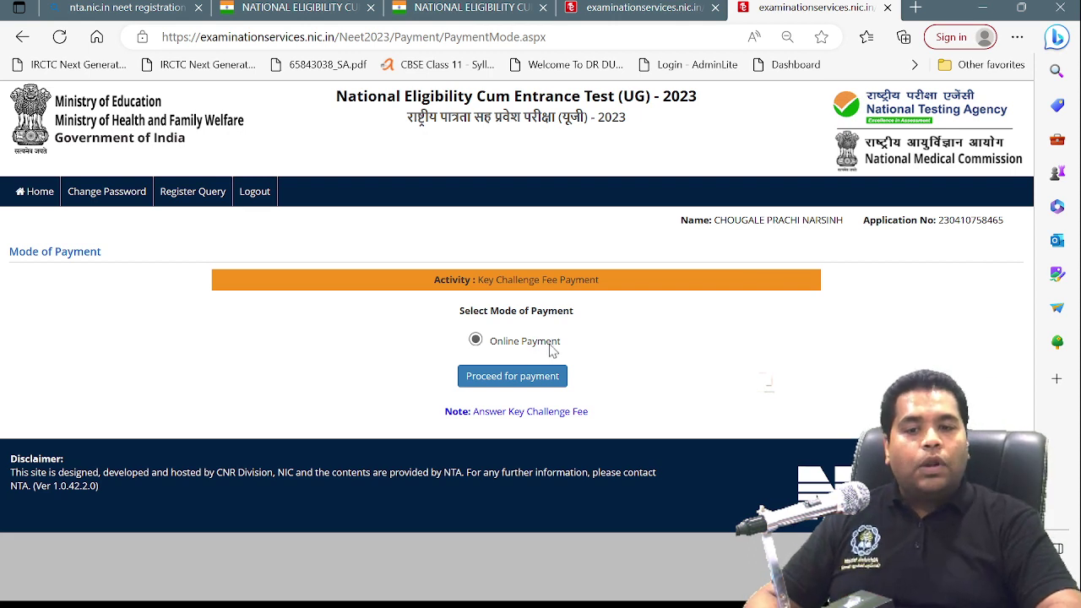
left_click(511, 379)
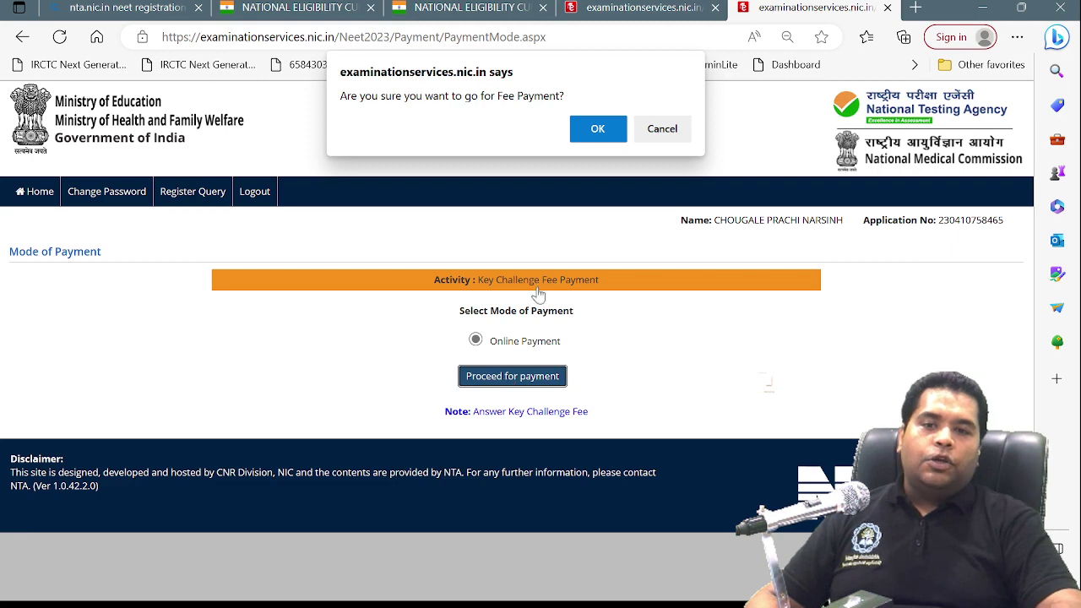
left_click(609, 135)
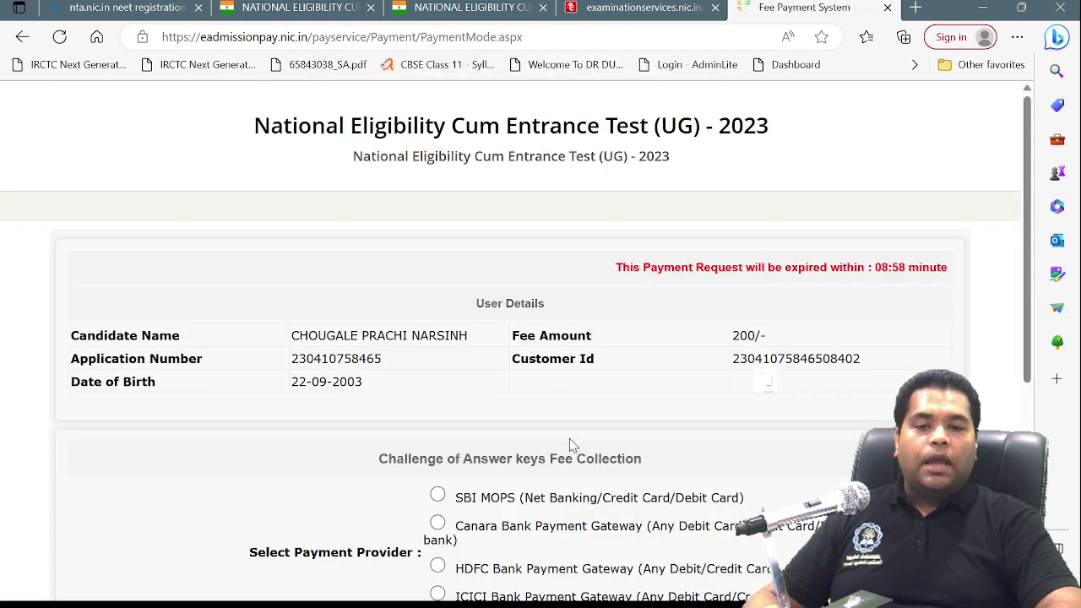
- Select ICICI Bank Payment Gateway as the payment provider and proceed for payment
scroll(570, 438, "down", 3)
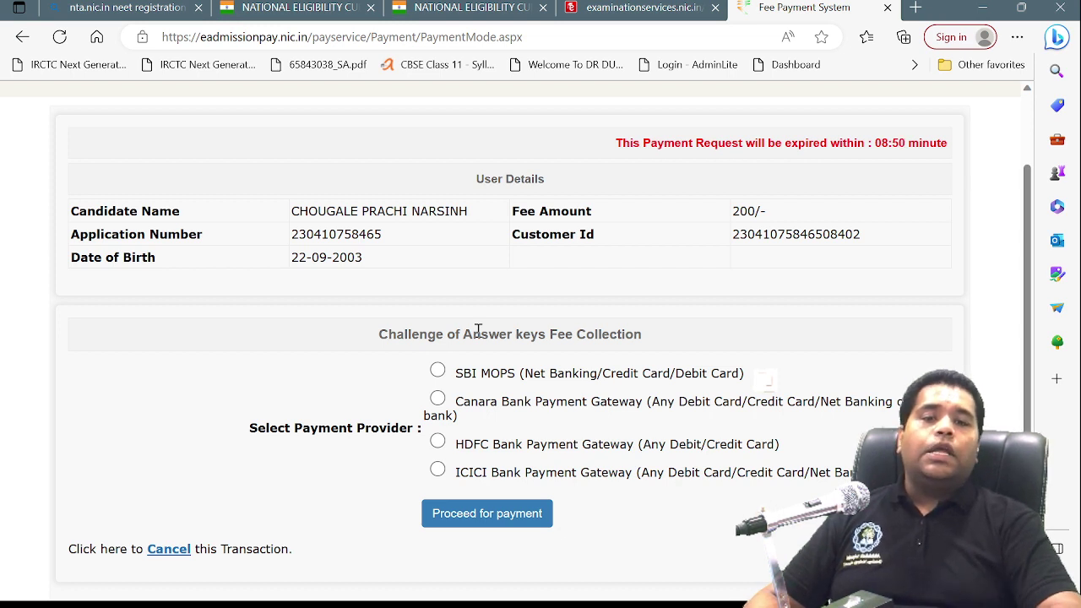
left_click(438, 470)
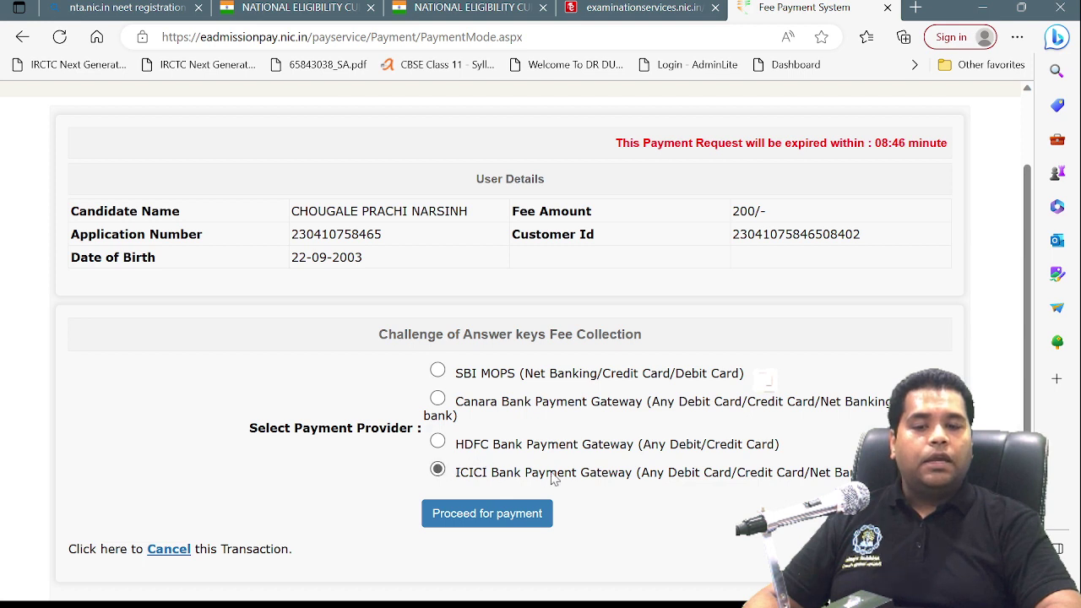
left_click(493, 517)
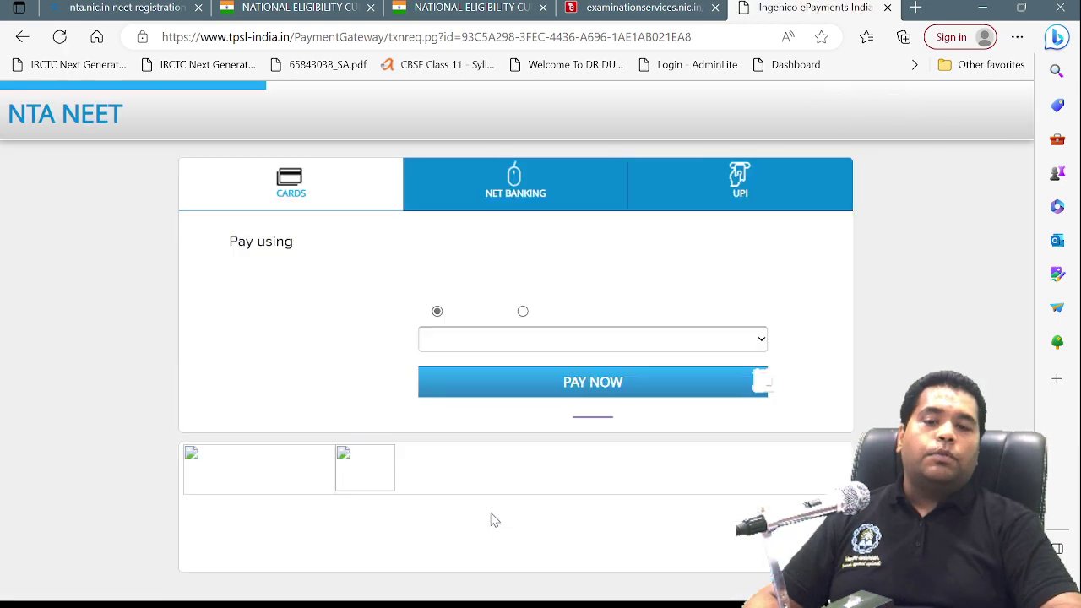
- Choose UPI payment with PhonePe and make the UPI address field ready for entry
left_click(728, 196)
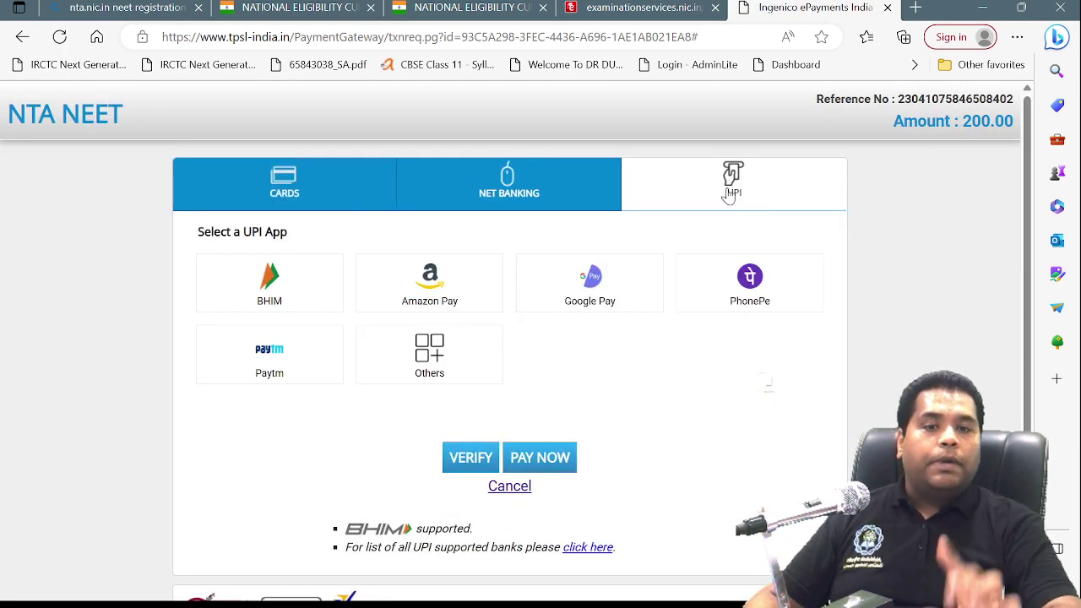
left_click(758, 294)
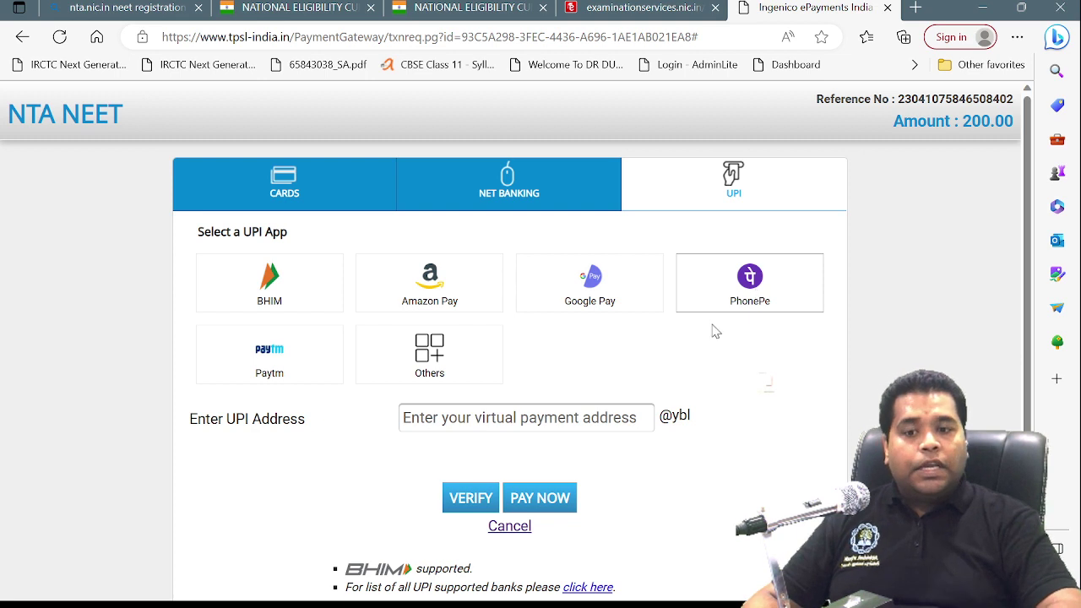
left_click(428, 431)
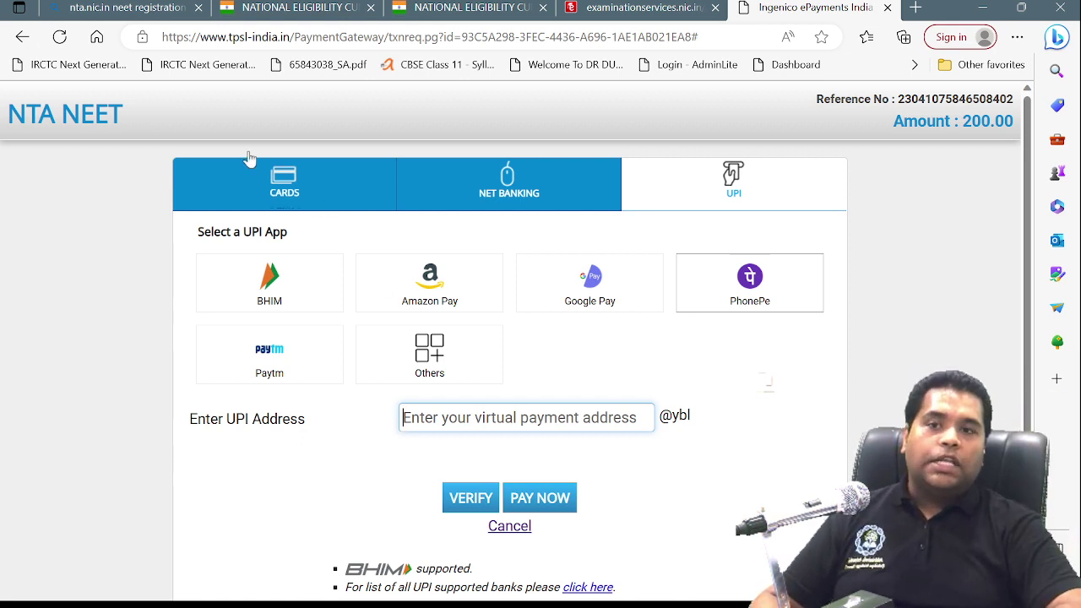
- Return to the NEET (UG) website's home page
left_click(295, 8)
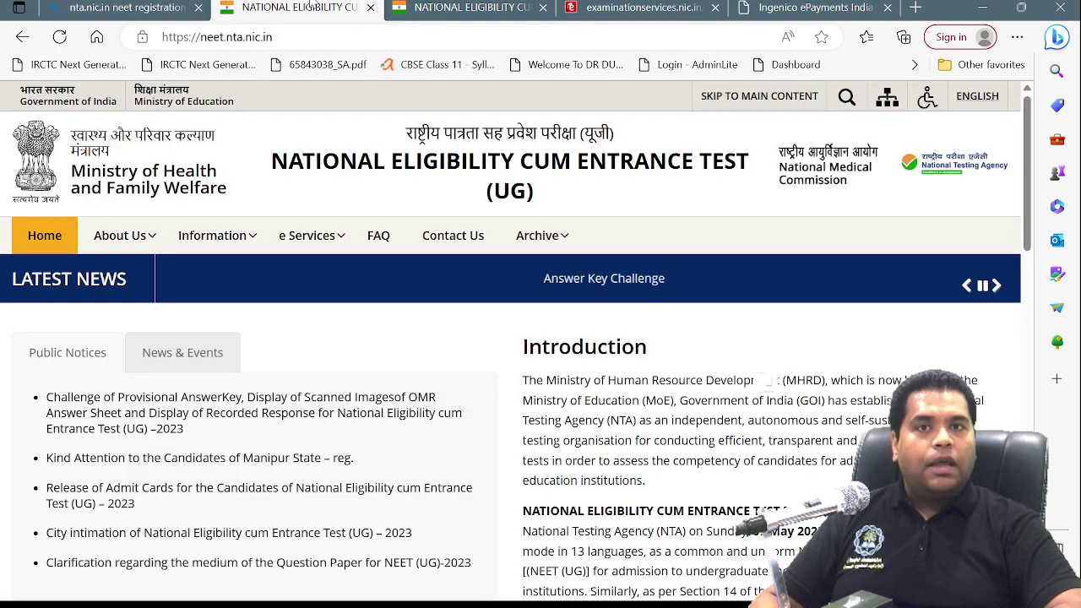